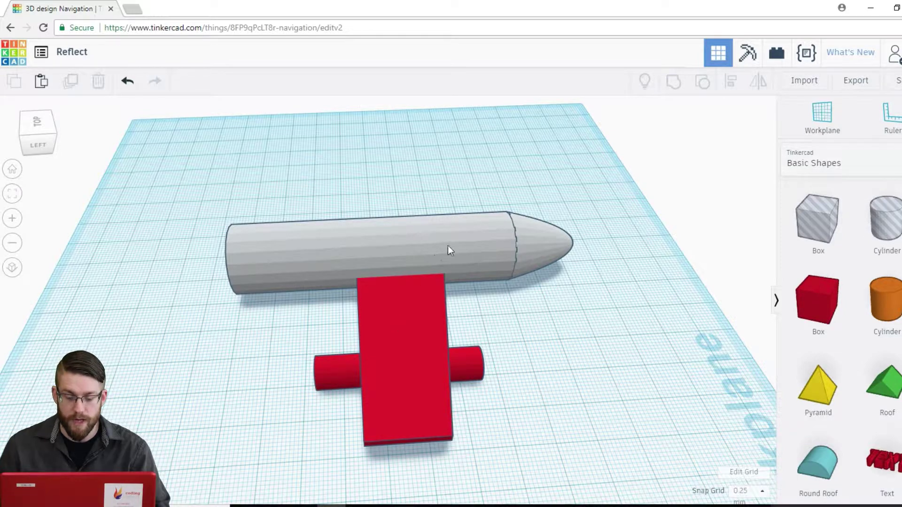
Step: Drag out trial duplicates of the fuselage and delete each extra copy
left_click_drag(509, 233, 365, 127)
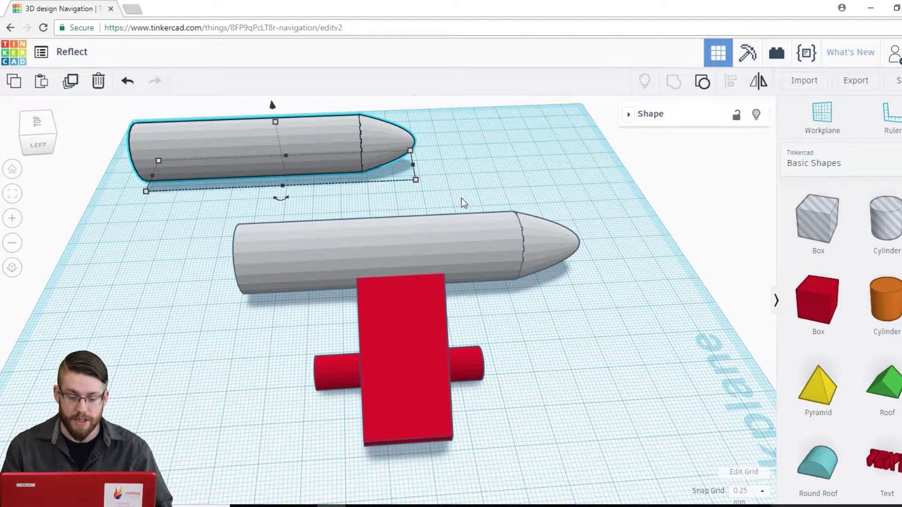
key("Delete")
left_click(488, 247)
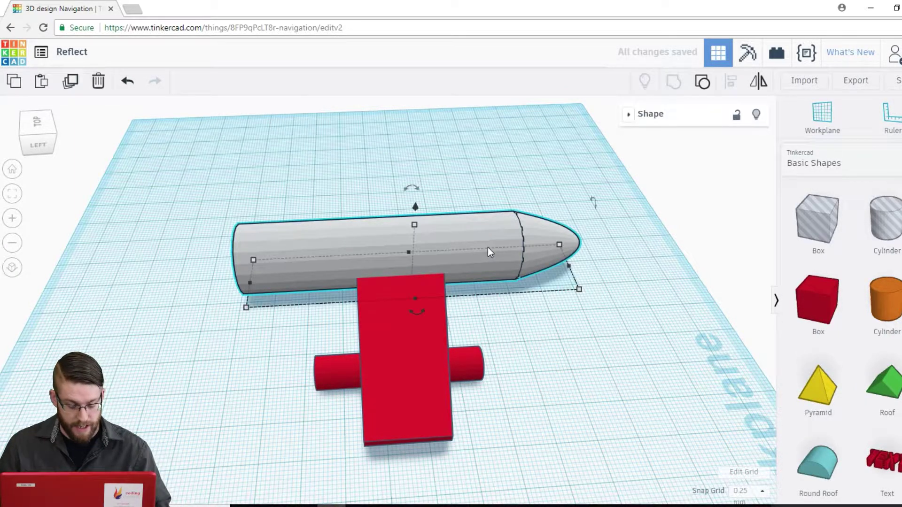
left_click_drag(489, 234, 419, 160, "alt")
right_click_drag(540, 151, 569, 229)
key("Delete")
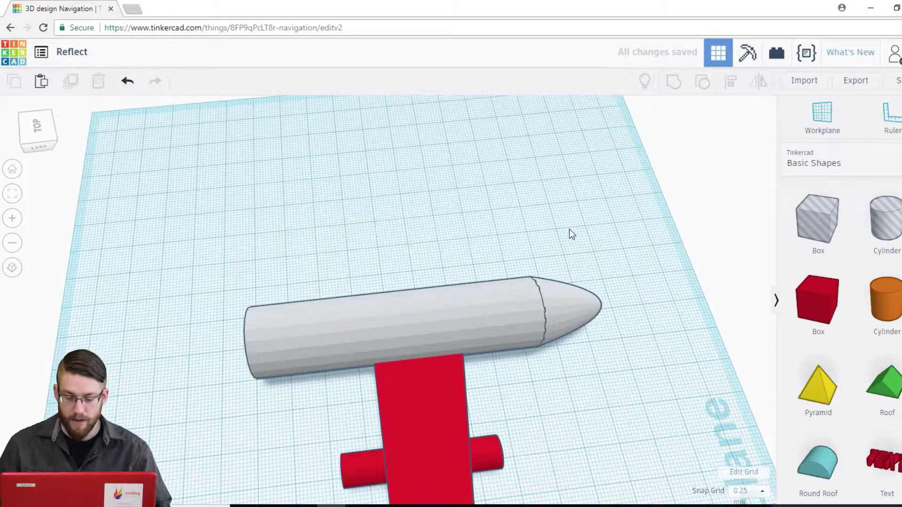
Step: Duplicate the fuselage with Ctrl+D, move the copy aside, then delete it
left_click(509, 298)
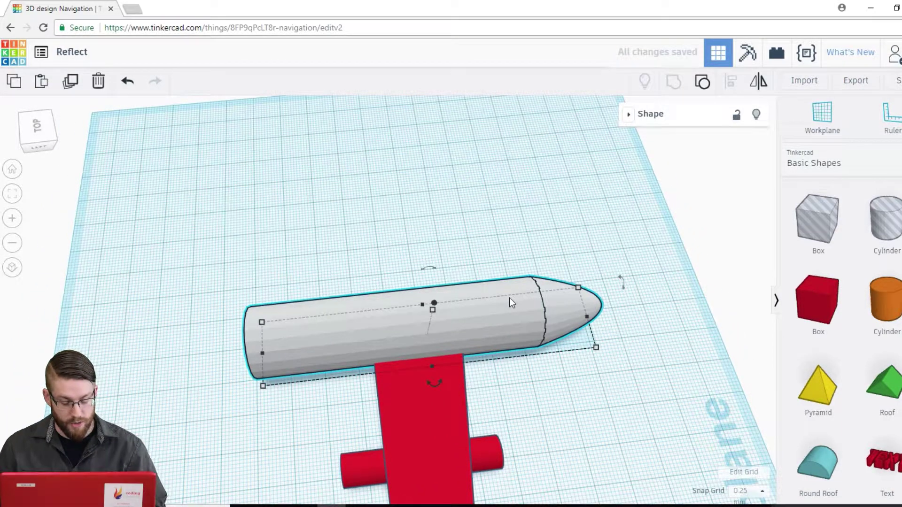
key("ctrl+d")
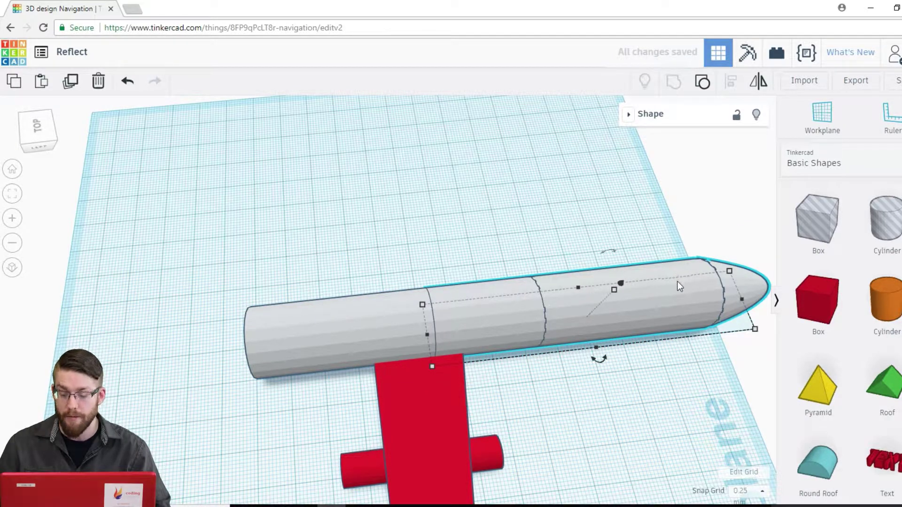
left_click_drag(677, 281, 590, 195)
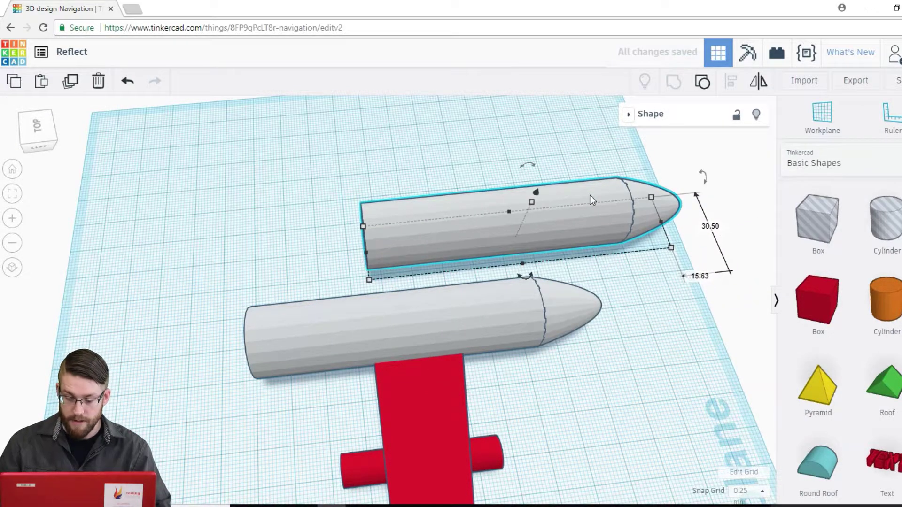
key("Delete")
Step: Place a fuselage copy behind the original, then delete that copy
left_click(521, 291)
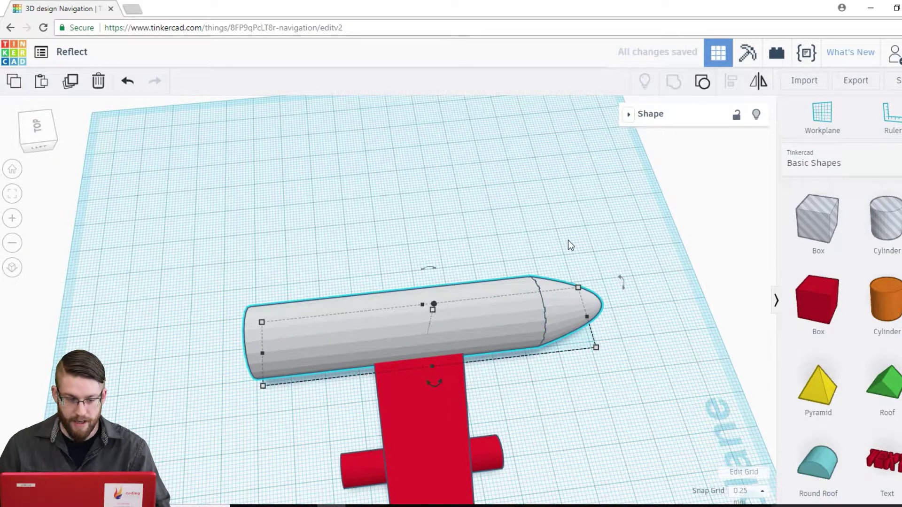
right_click_drag(559, 233, 541, 304)
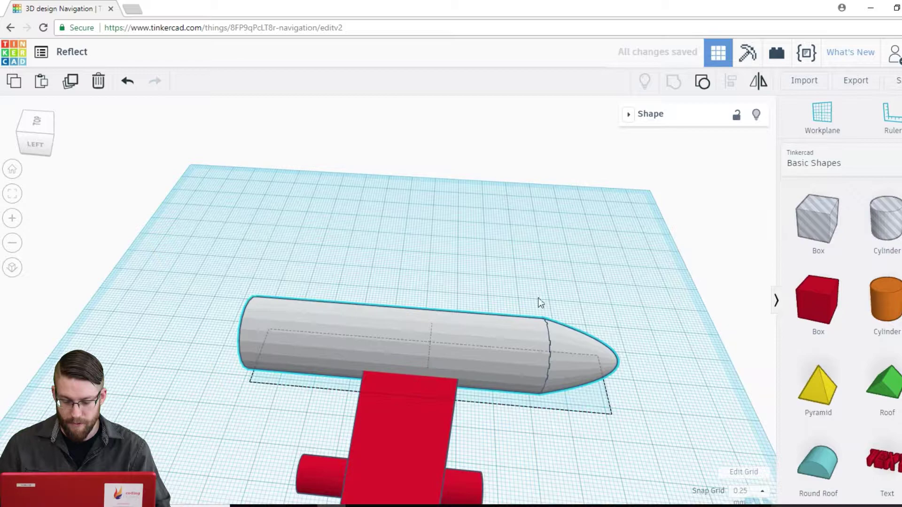
key("ctrl+d")
left_click_drag(541, 314, 570, 233)
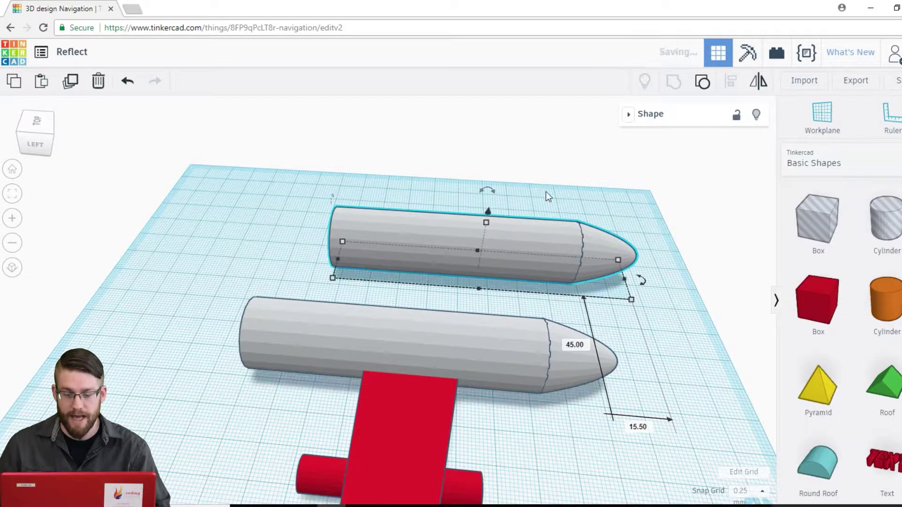
right_click_drag(546, 184, 564, 197)
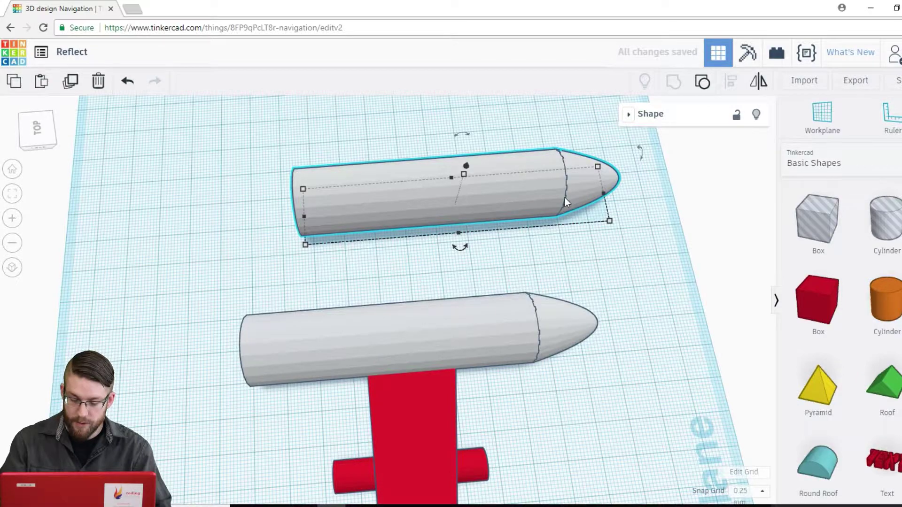
key("Delete")
Step: Select the red wing and drag out a duplicate of it
middle_click_drag(465, 185, 462, 167)
right_click_drag(462, 167, 383, 311)
left_click(384, 311)
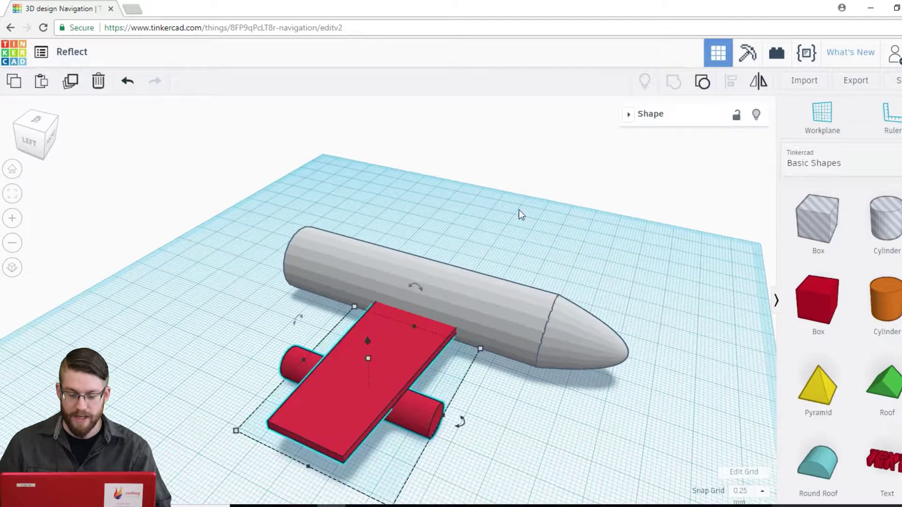
right_click_drag(548, 214, 575, 268)
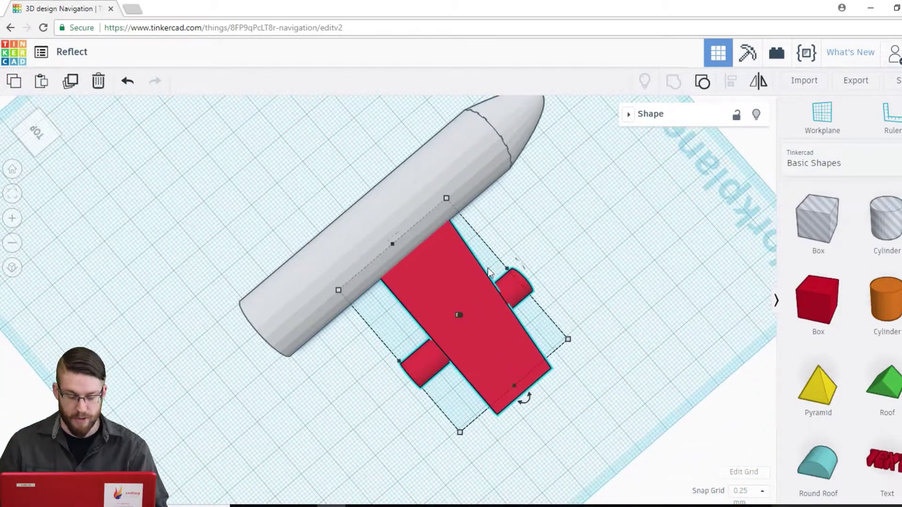
left_click_drag(461, 288, 251, 118, "alt")
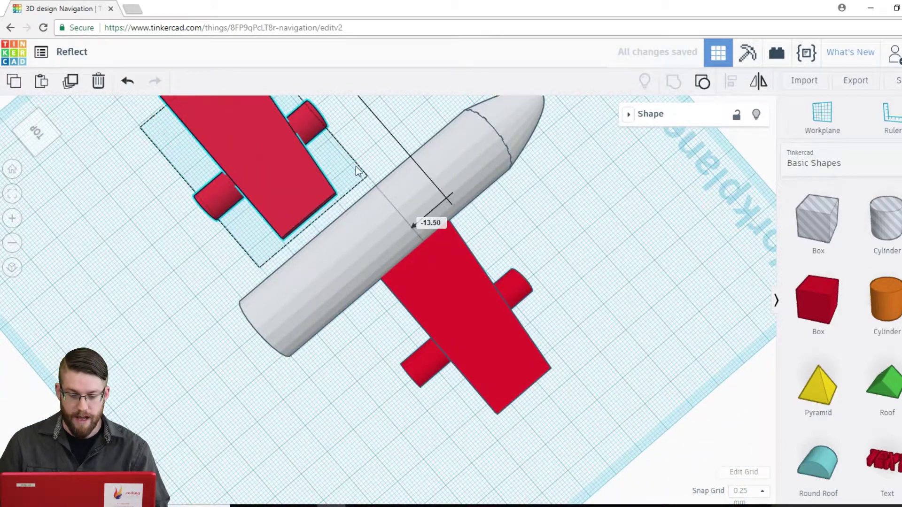
middle_click_drag(417, 129, 528, 288)
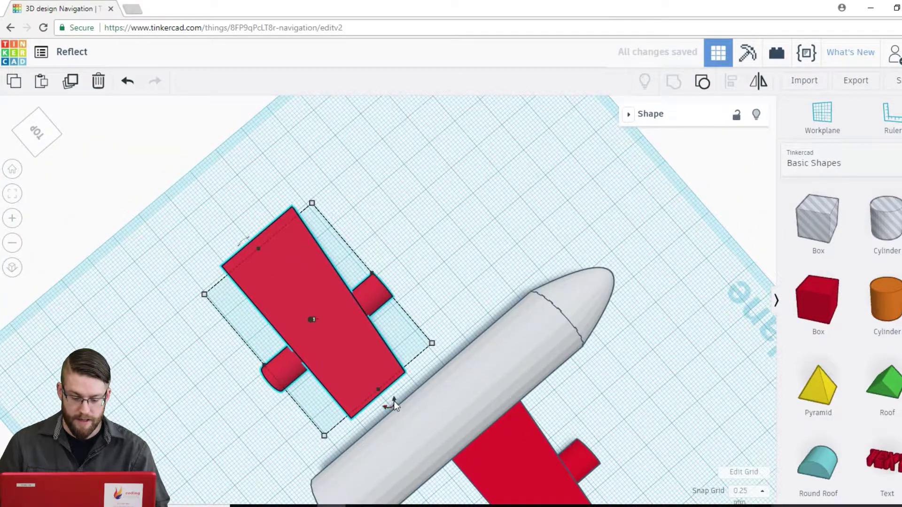
Step: Rotate the wing copy and move it to the fuselage's other side
left_click_drag(390, 403, 256, 252)
right_click_drag(412, 282, 502, 211)
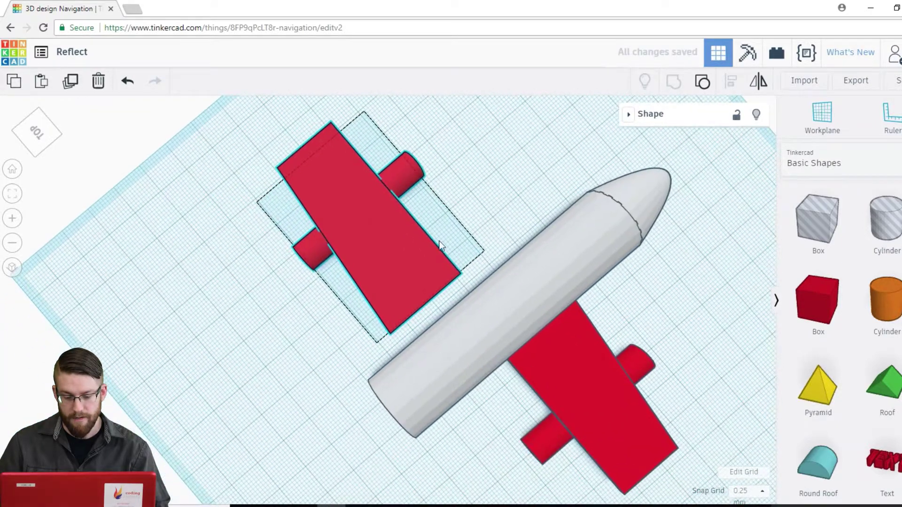
left_click_drag(434, 241, 502, 236)
right_click_drag(503, 237, 705, 279)
Step: Delete the rotated wing copy after inspecting the airplane
scroll(625, 239, "down", 3)
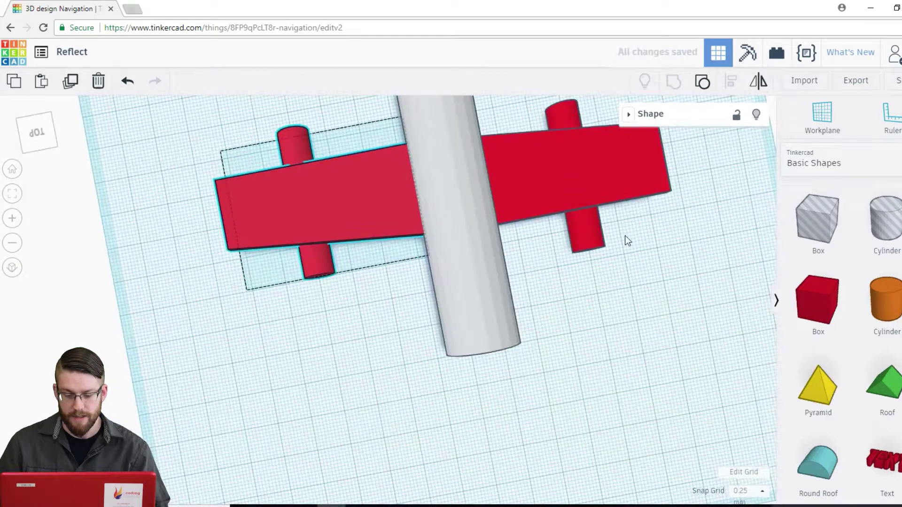
right_click_drag(625, 240, 497, 324)
scroll(302, 291, "up", 4)
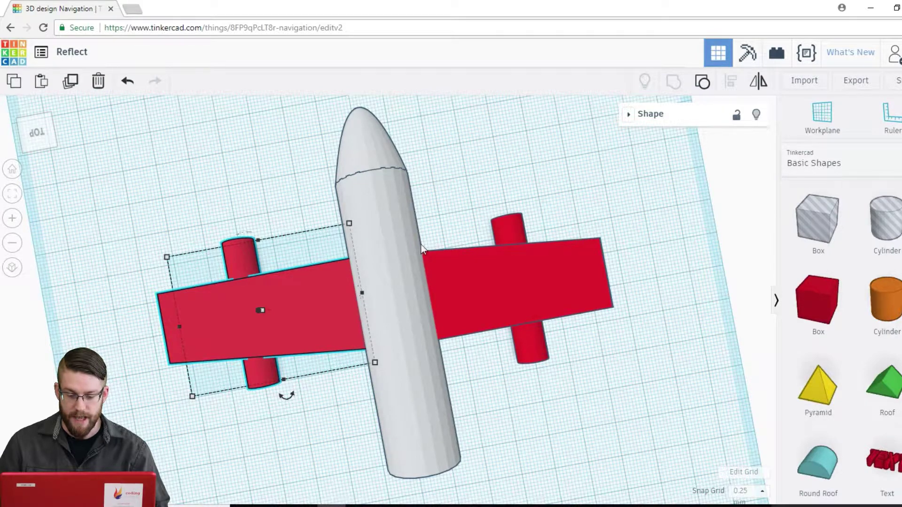
middle_click_drag(525, 283, 540, 241)
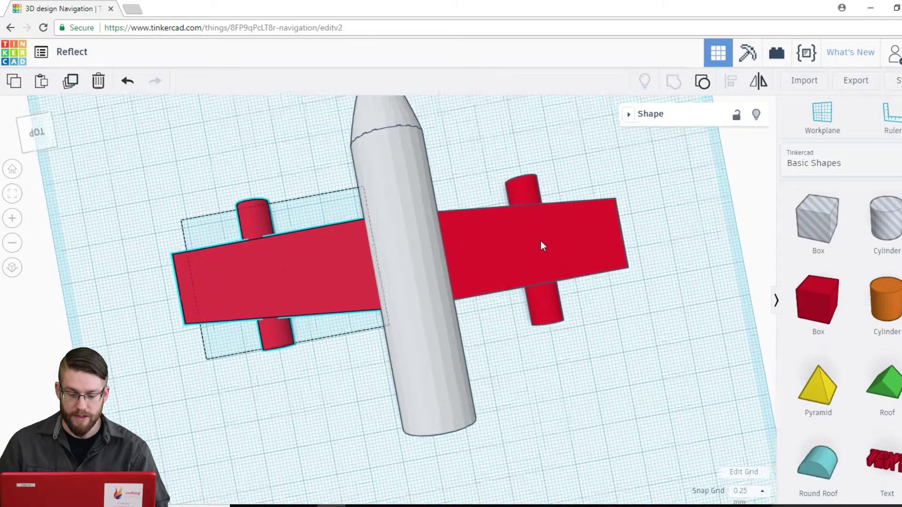
right_click_drag(541, 241, 322, 236)
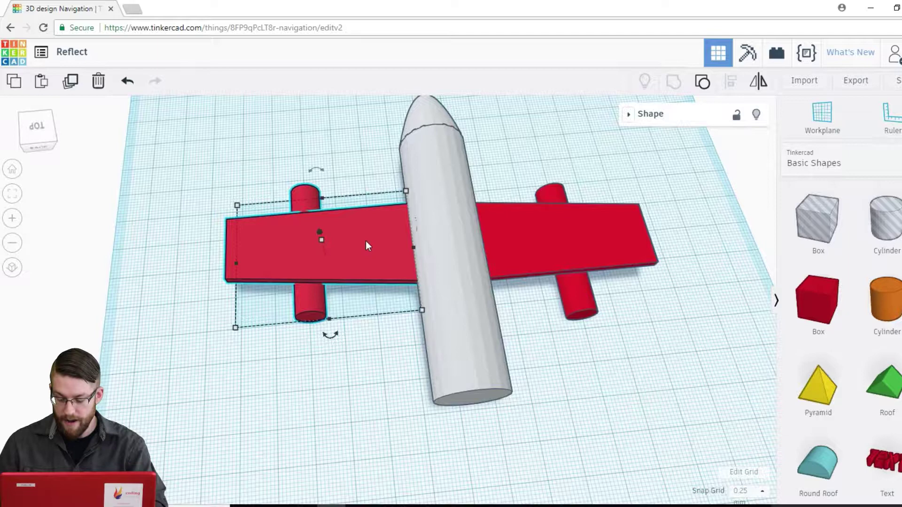
key("Delete")
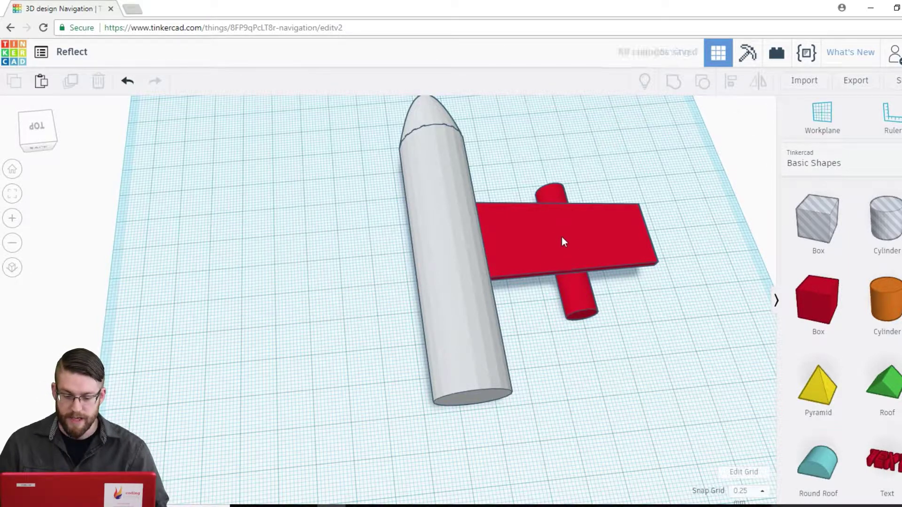
Step: Select the red wing and try mirroring it left to right with Flip
left_click(564, 241)
middle_click_drag(601, 217, 471, 238)
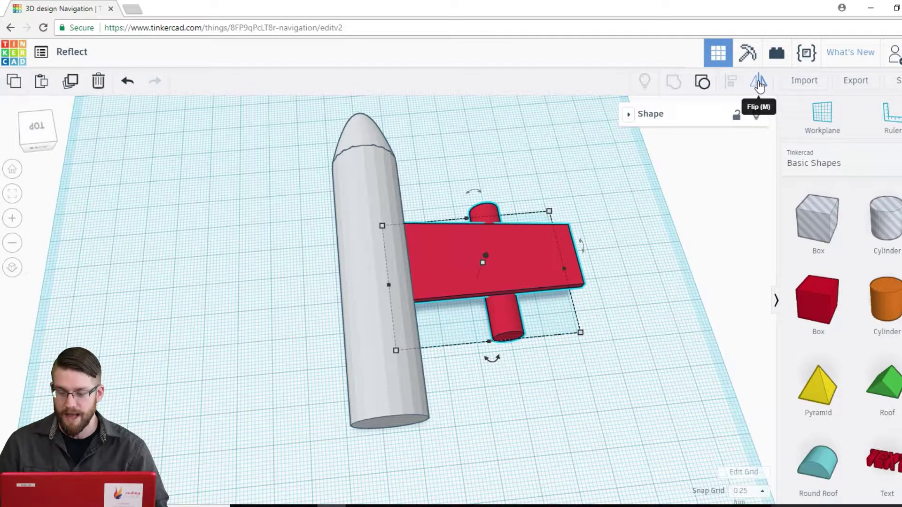
left_click(759, 85)
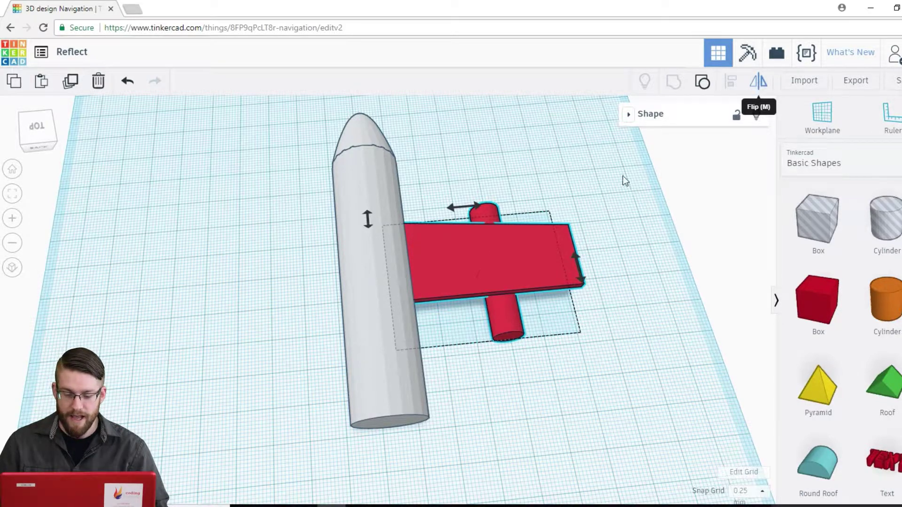
right_click_drag(617, 205, 604, 248)
left_click(583, 255)
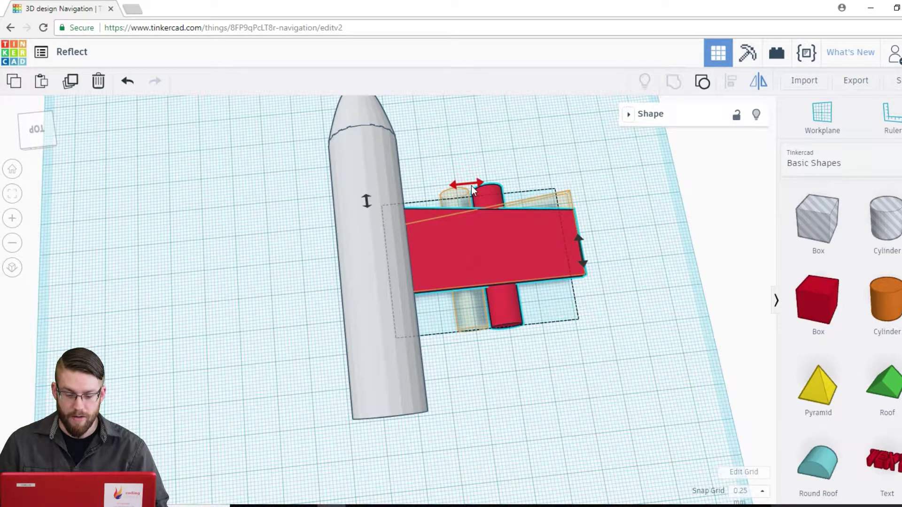
right_click_drag(450, 200, 413, 241)
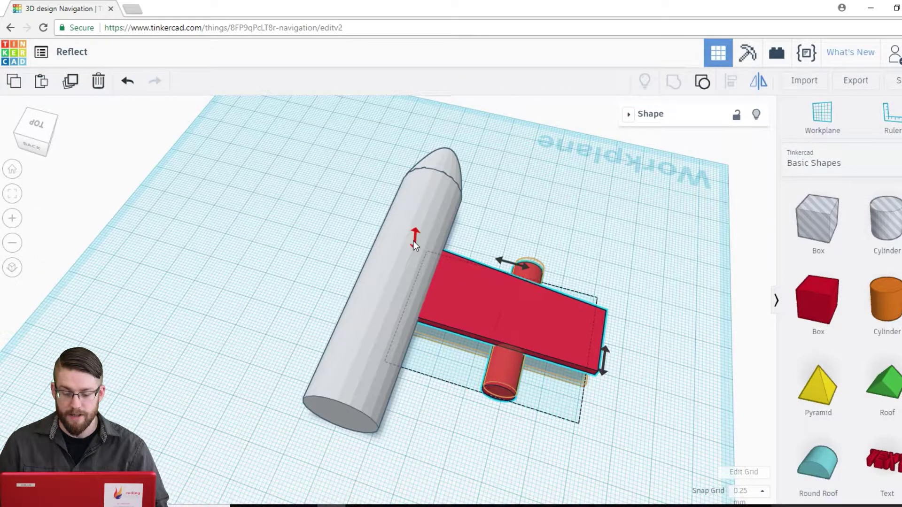
right_click_drag(414, 241, 467, 238)
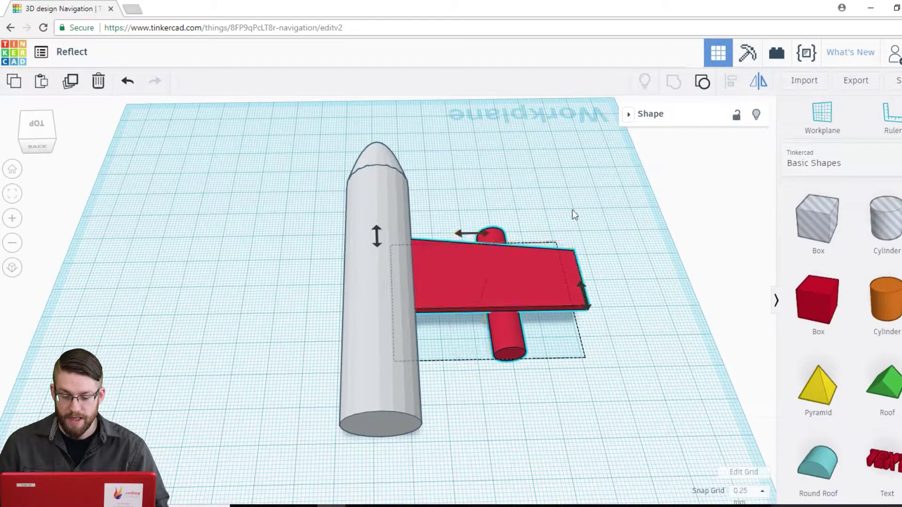
left_click(584, 295)
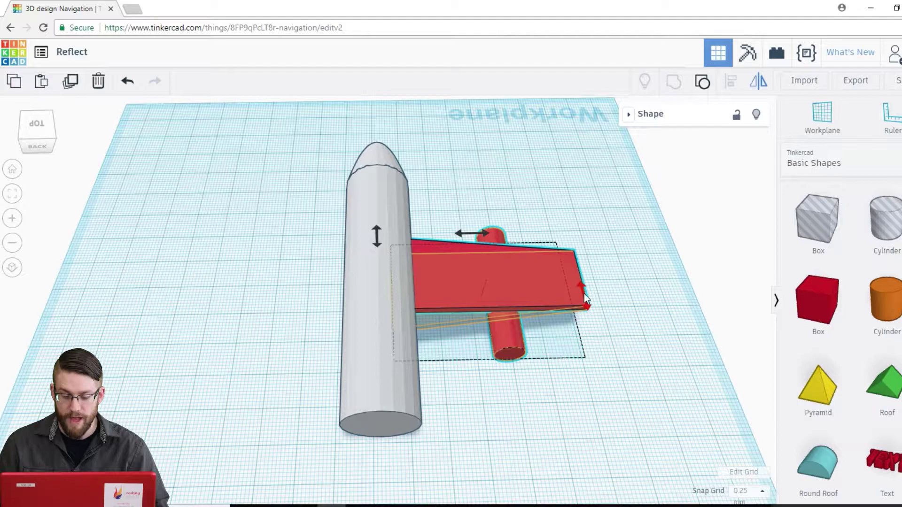
left_click(468, 233)
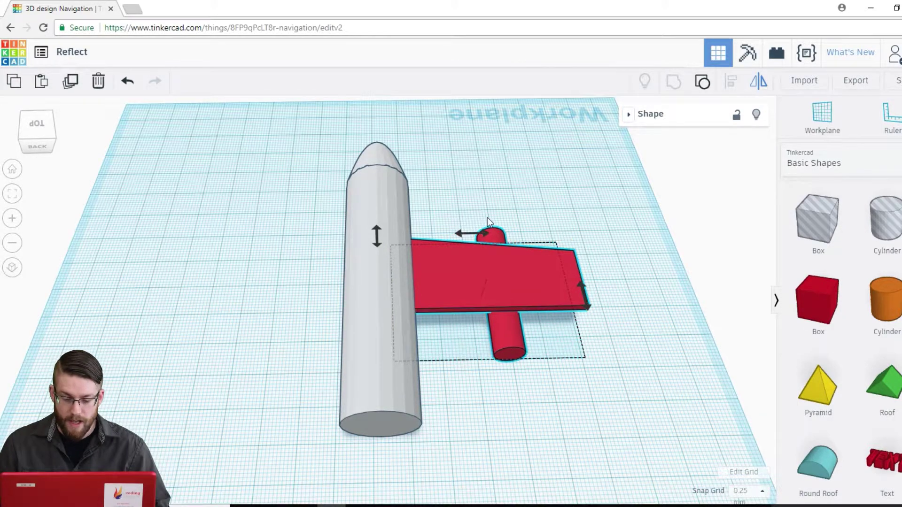
Step: Flip the wing left to right and back, then reselect the wing group
scroll(494, 213, "up", 2)
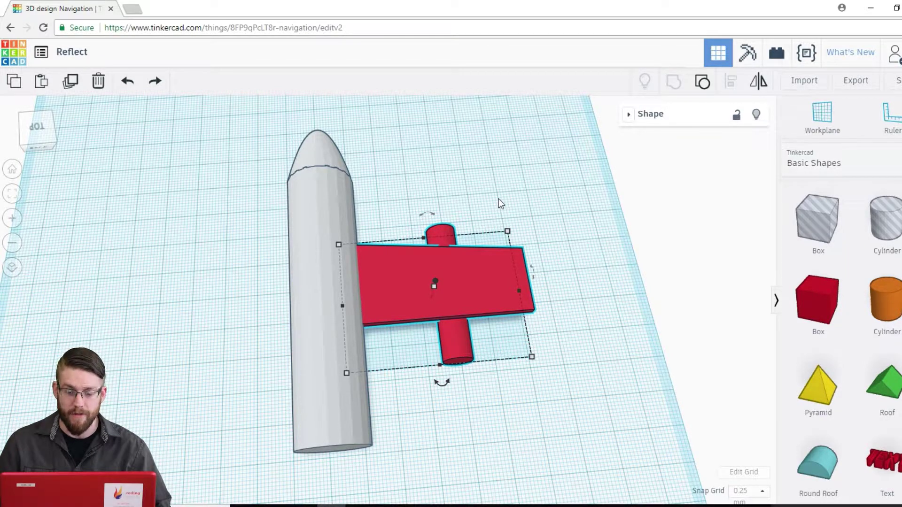
right_click_drag(500, 200, 710, 139)
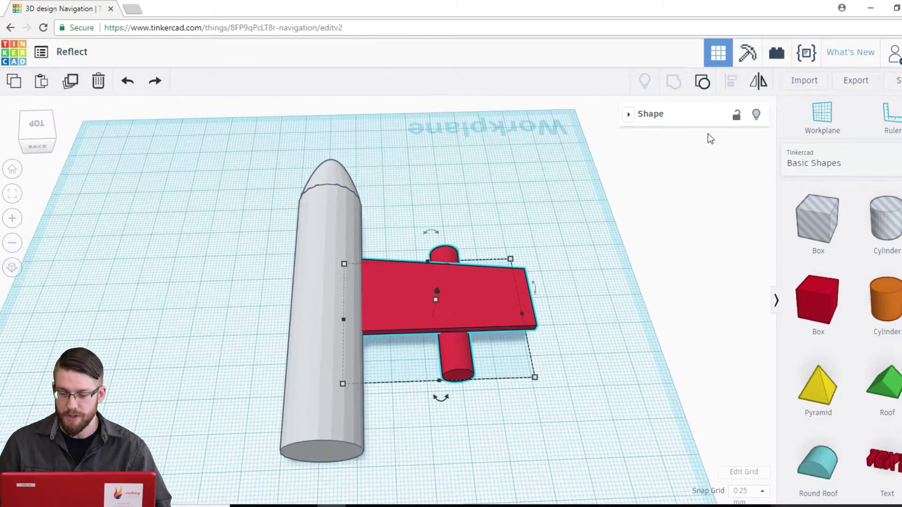
left_click(758, 82)
left_click(417, 250)
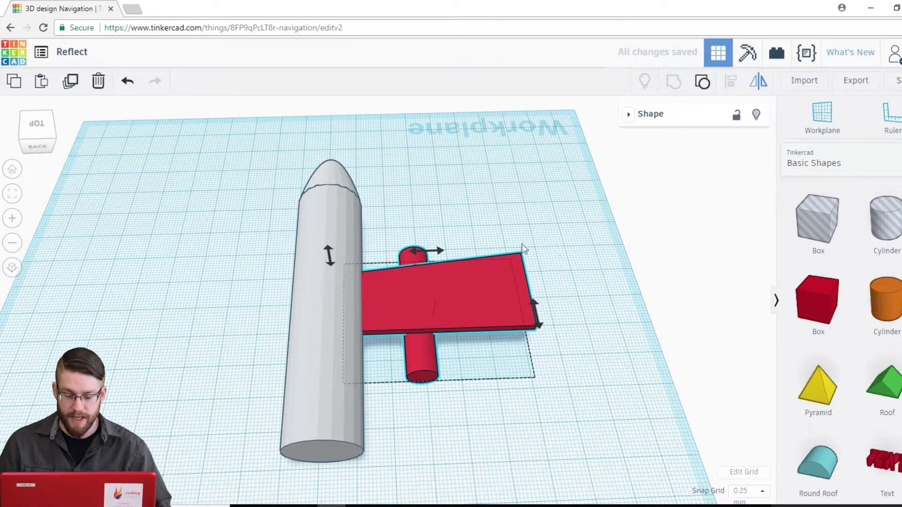
left_click(425, 250)
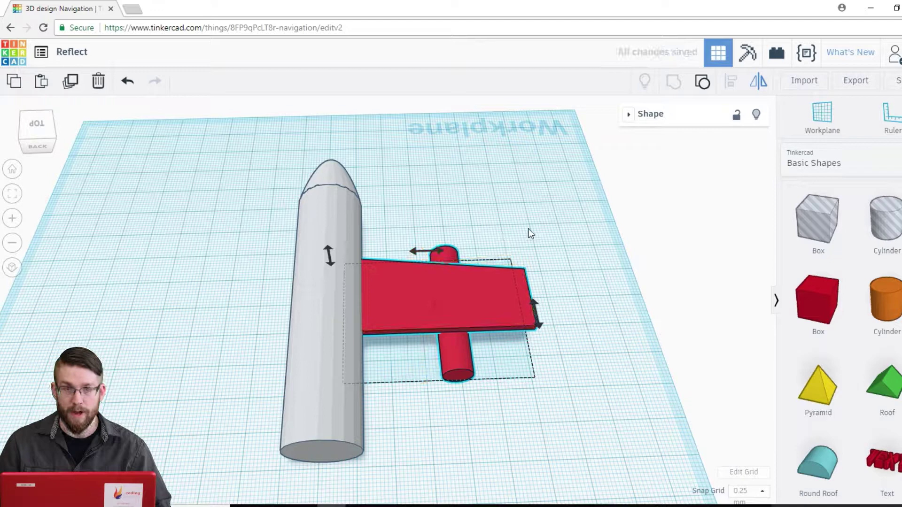
right_click_drag(528, 228, 587, 228)
left_click(527, 262)
left_click(541, 288)
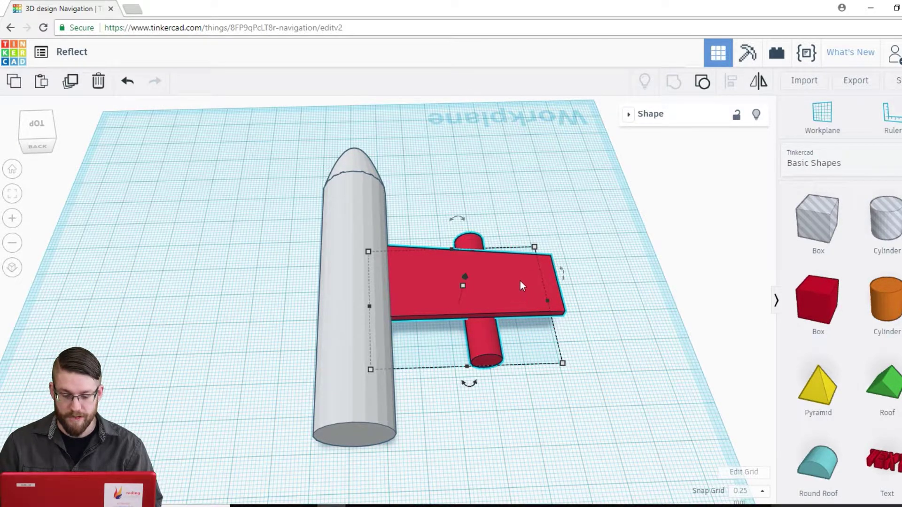
Step: Copy the wing to the fuselage's left side and flip it left to right
left_click_drag(520, 281, 239, 290, "alt")
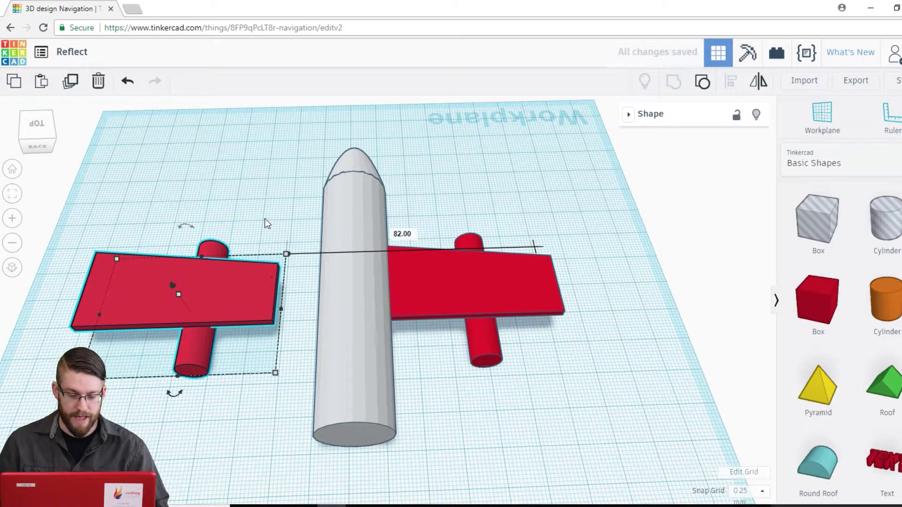
left_click(265, 222)
left_click(225, 279)
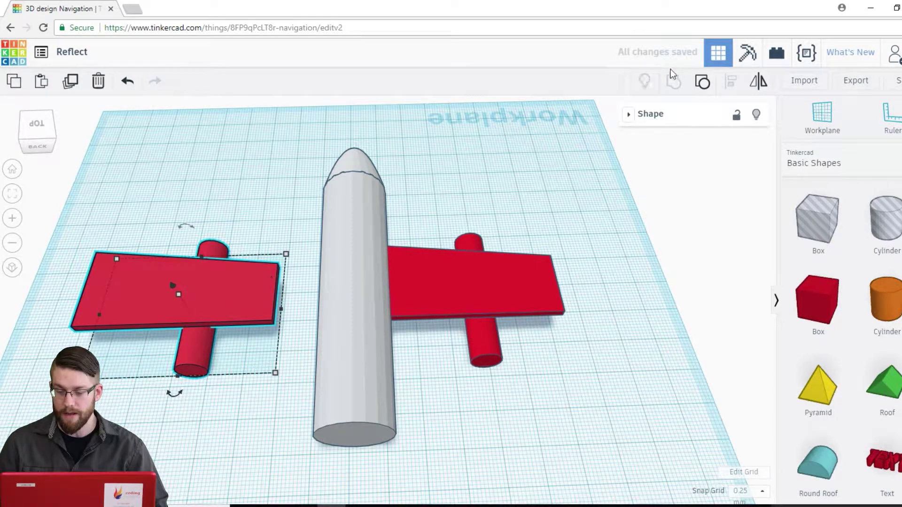
left_click(758, 81)
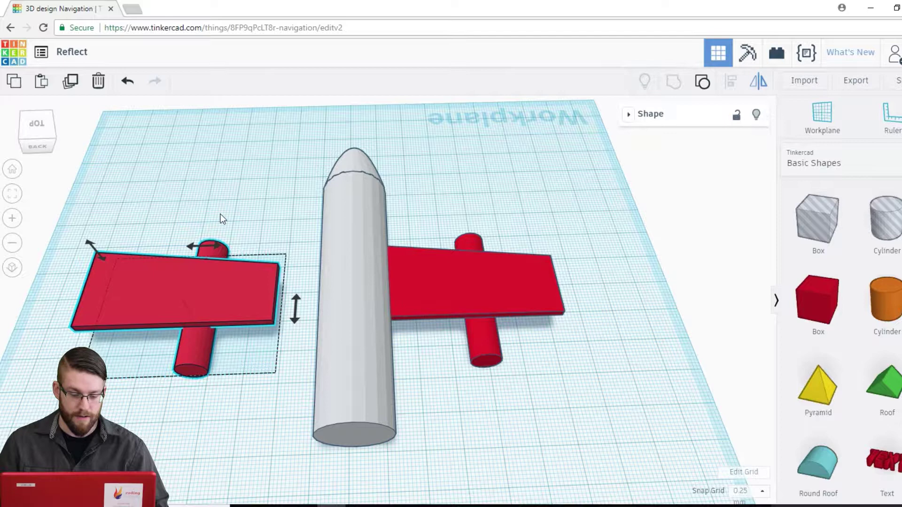
left_click(198, 249)
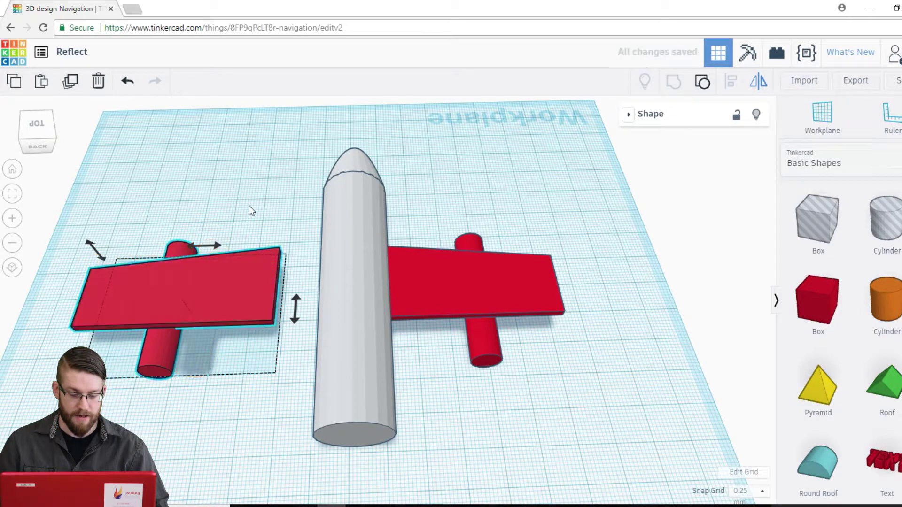
Step: Slide the mirrored left wing against the fuselage
middle_click_drag(295, 200, 388, 176)
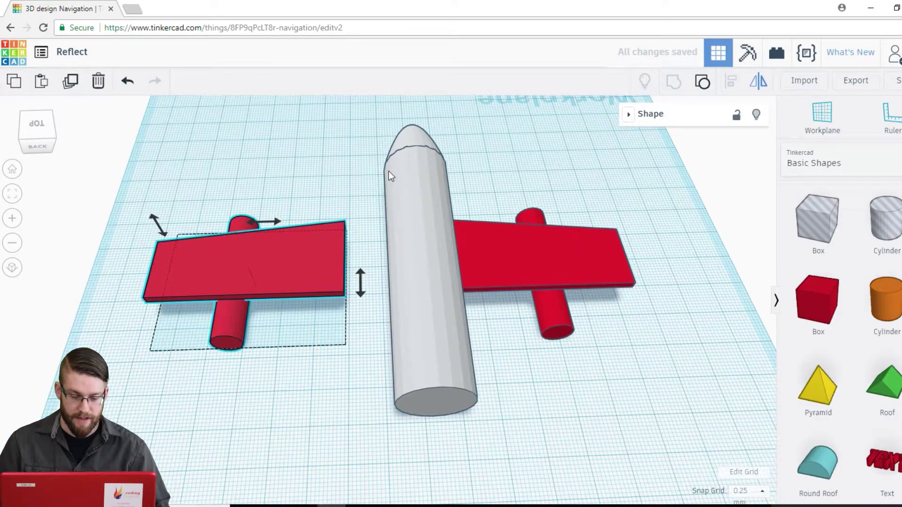
left_click_drag(283, 258, 328, 260)
right_click_drag(509, 157, 493, 187)
middle_click_drag(493, 188, 519, 277)
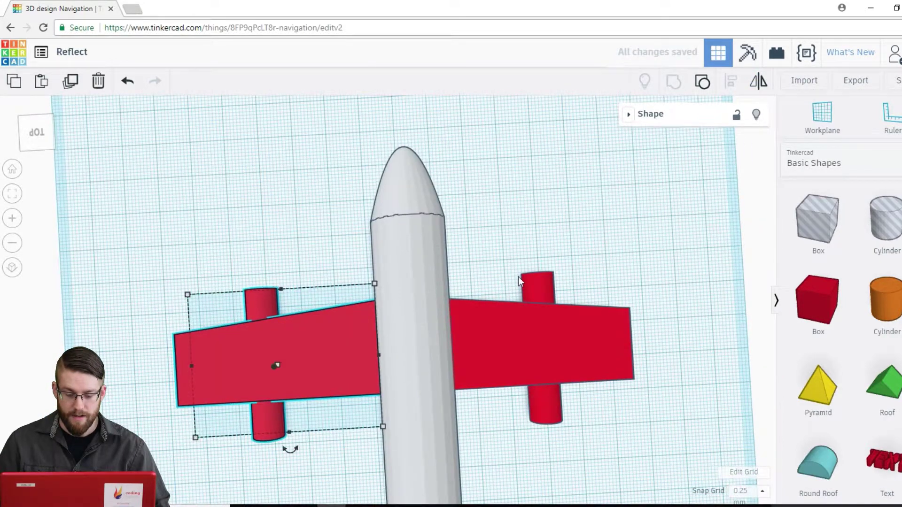
right_click_drag(518, 277, 515, 238)
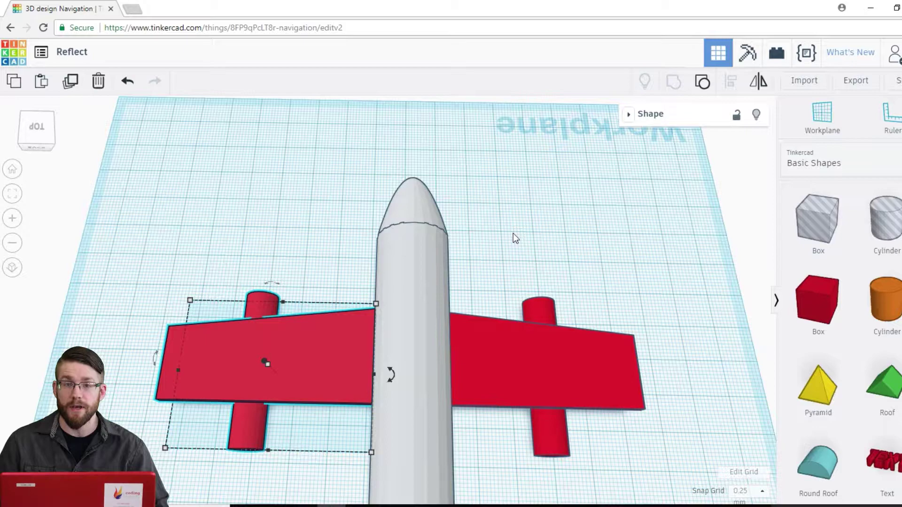
mouse_move(513, 233)
right_mouse_down()
mouse_move(488, 255)
mouse_move(498, 240)
right_mouse_up()
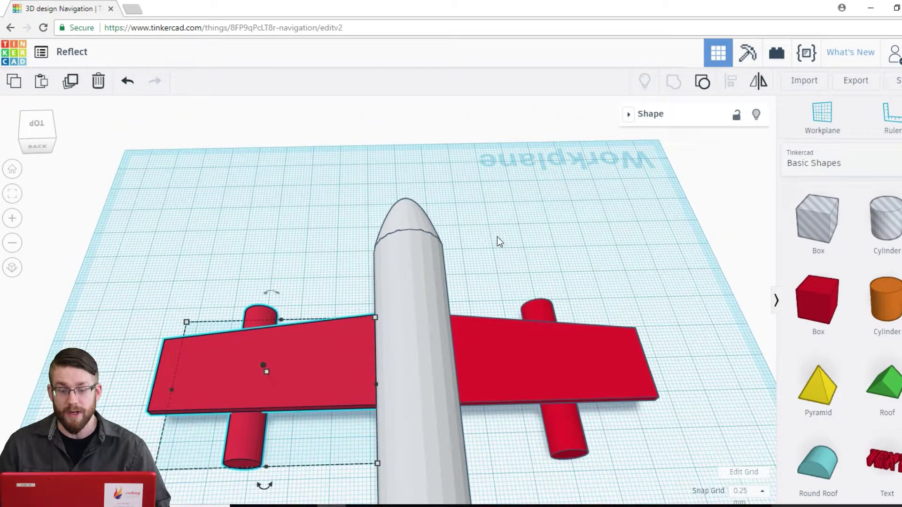